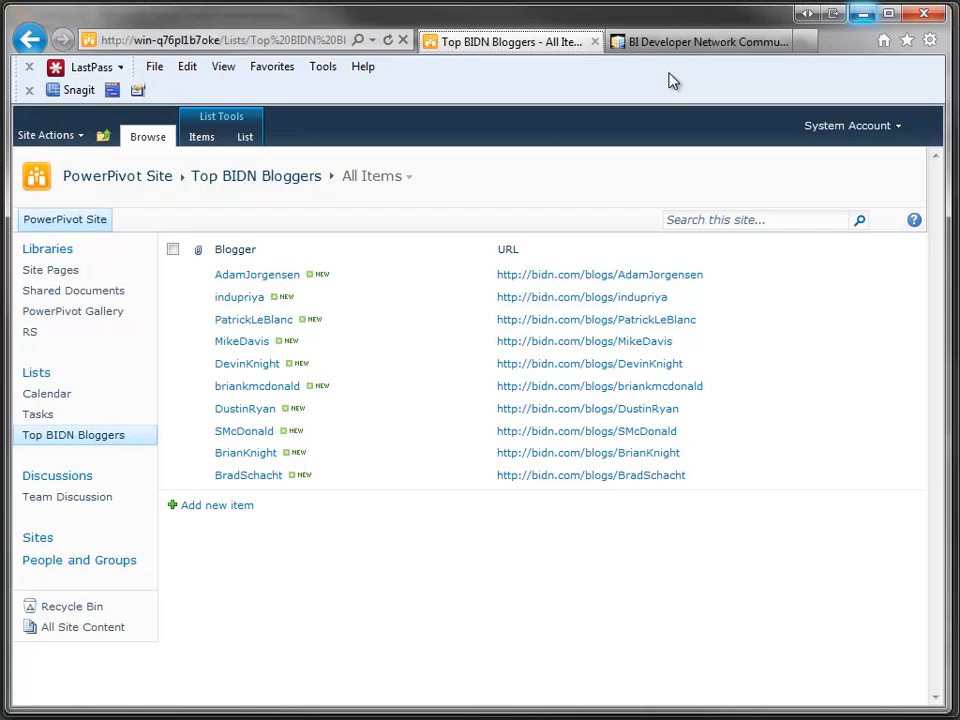
# Review the Top Blog Contributors on the BIDN blogs page and return to the Top BIDN Bloggers SharePoint list
pyautogui.click(671, 44)
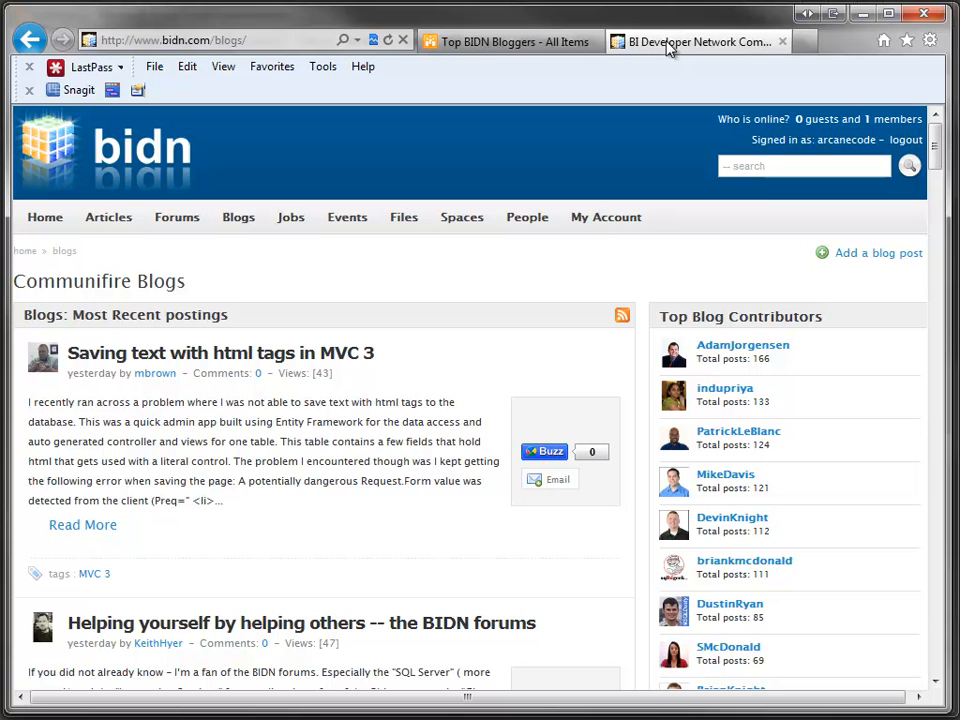
pyautogui.click(558, 44)
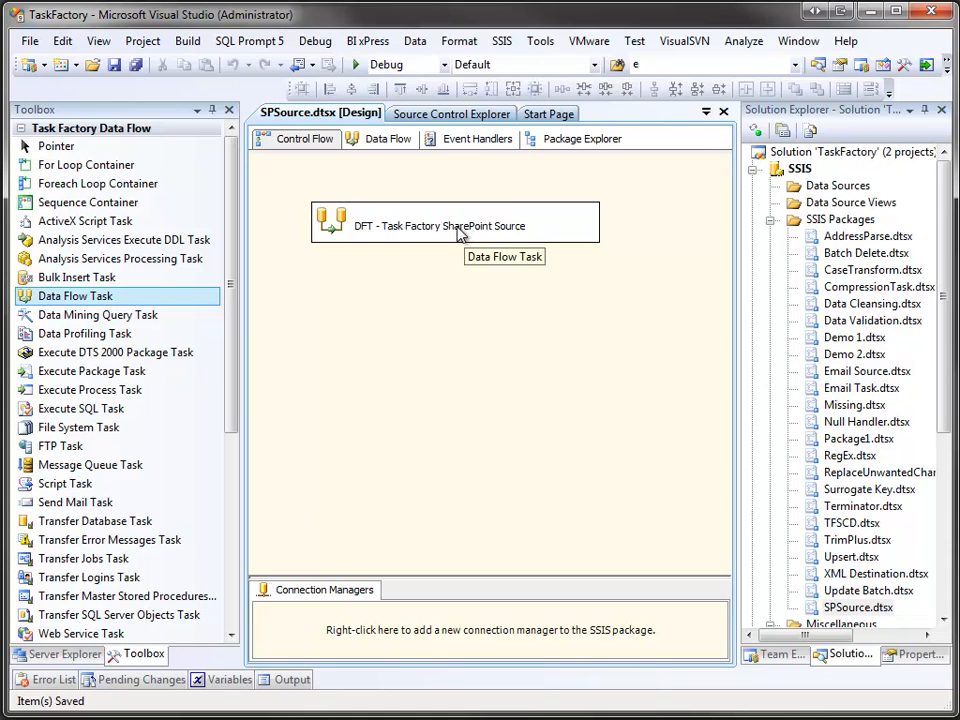
# In Visual Studio, open the DFT - Task Factory SharePoint Source data flow, add a TF Sharepoint Source component and widen its box
pyautogui.doubleClick(333, 228)
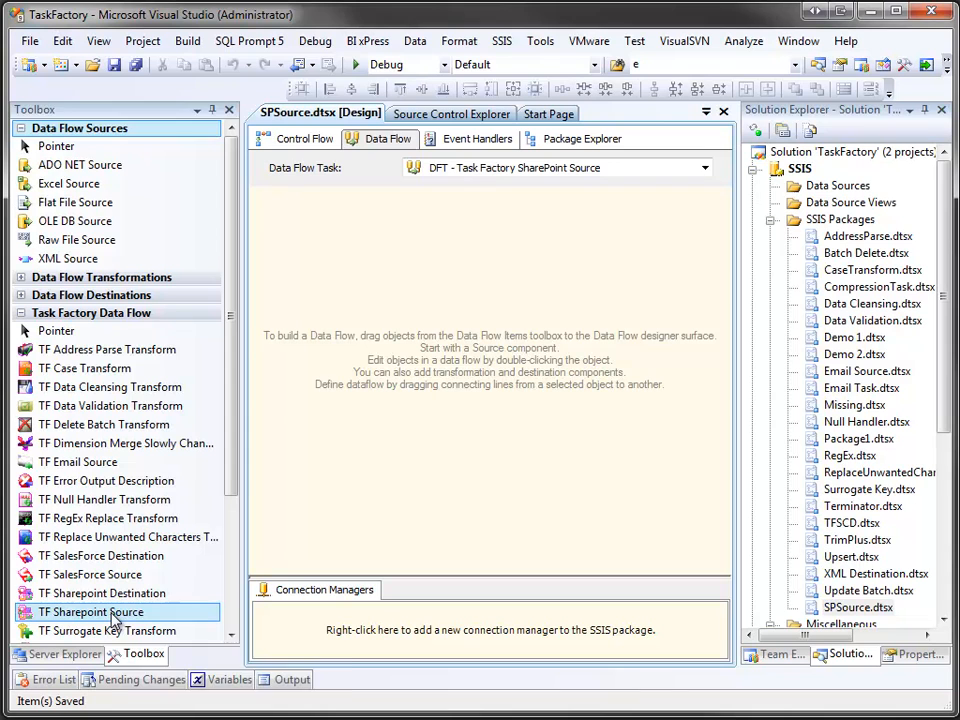
pyautogui.moveTo(110, 611); pyautogui.dragTo(343, 232)
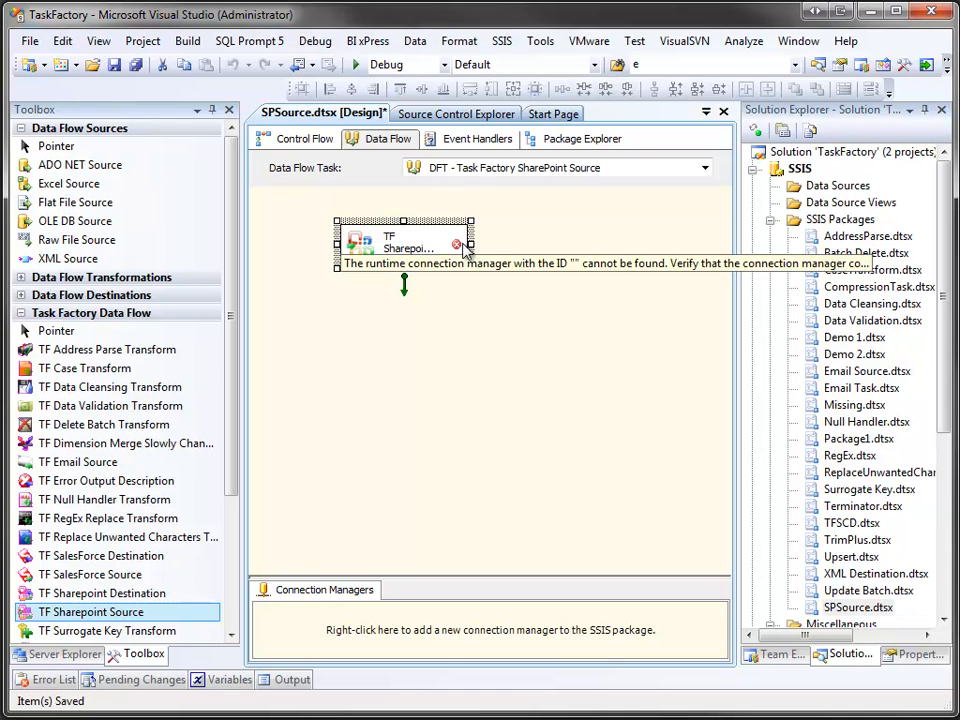
pyautogui.moveTo(470, 244); pyautogui.dragTo(571, 245)
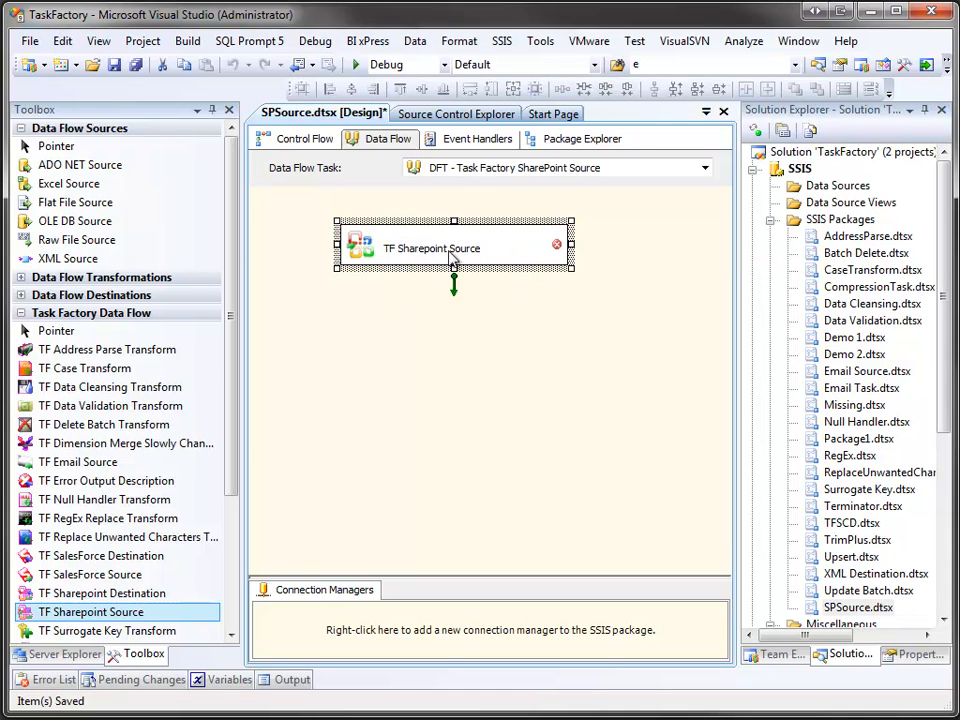
pyautogui.doubleClick(363, 250)
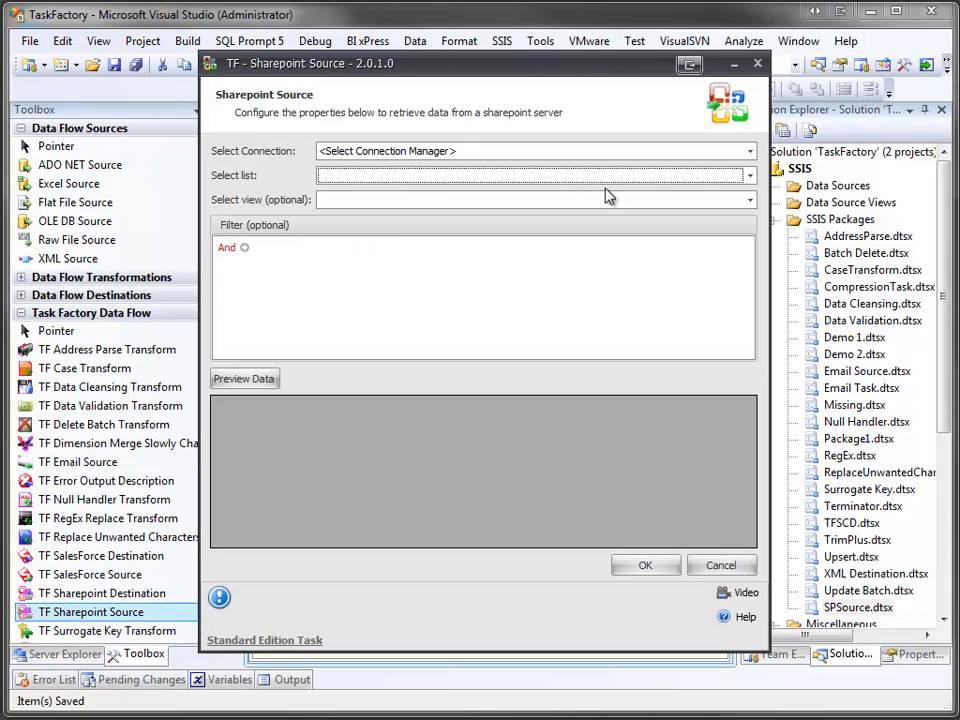
pyautogui.click(750, 152)
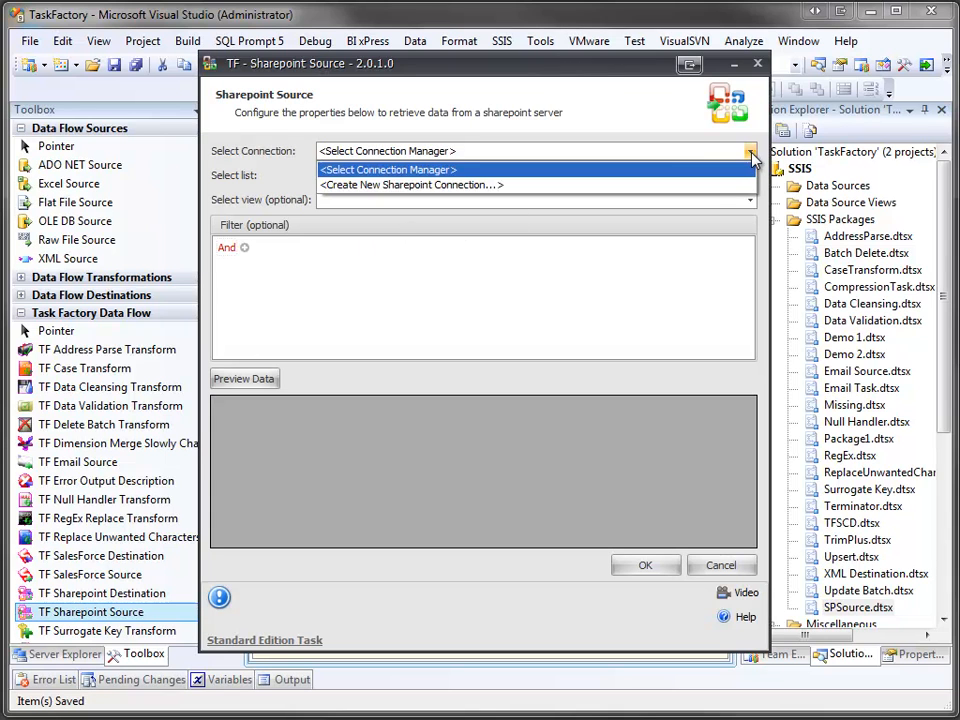
pyautogui.click(630, 186)
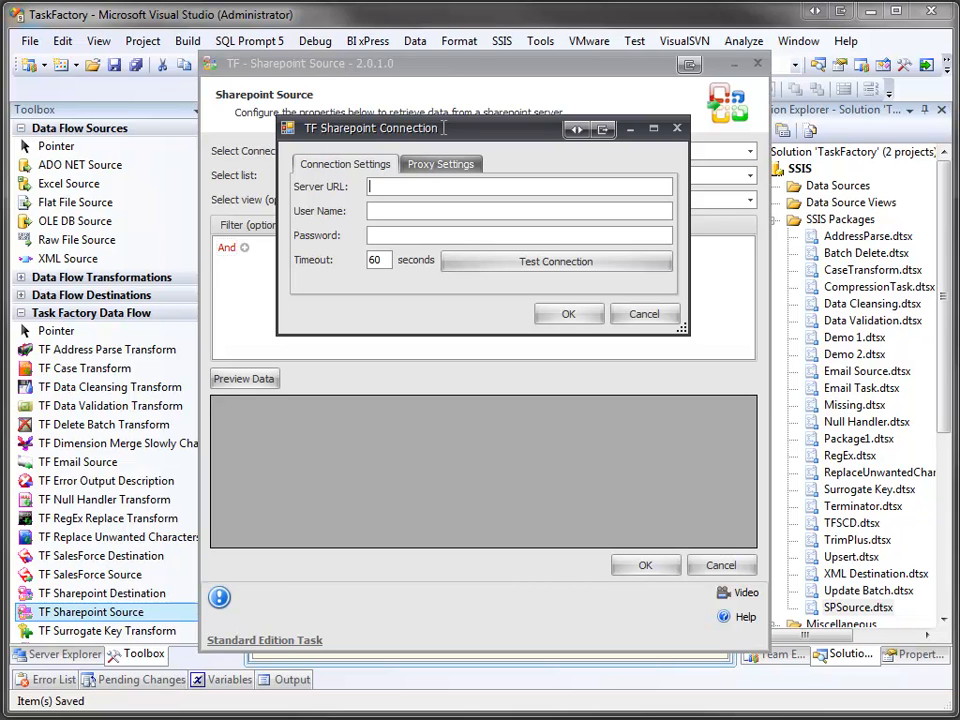
pyautogui.write('http://win-q76pl1b7oke')
pyautogui.press('Tab')
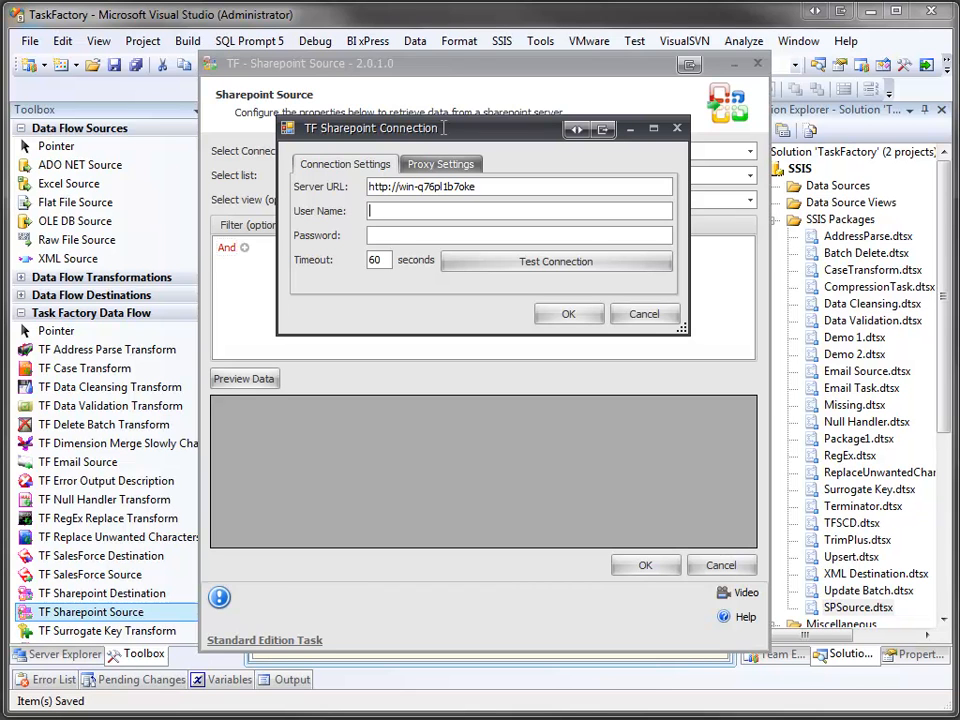
pyautogui.write('arcanecodedomai\\arcanecode')
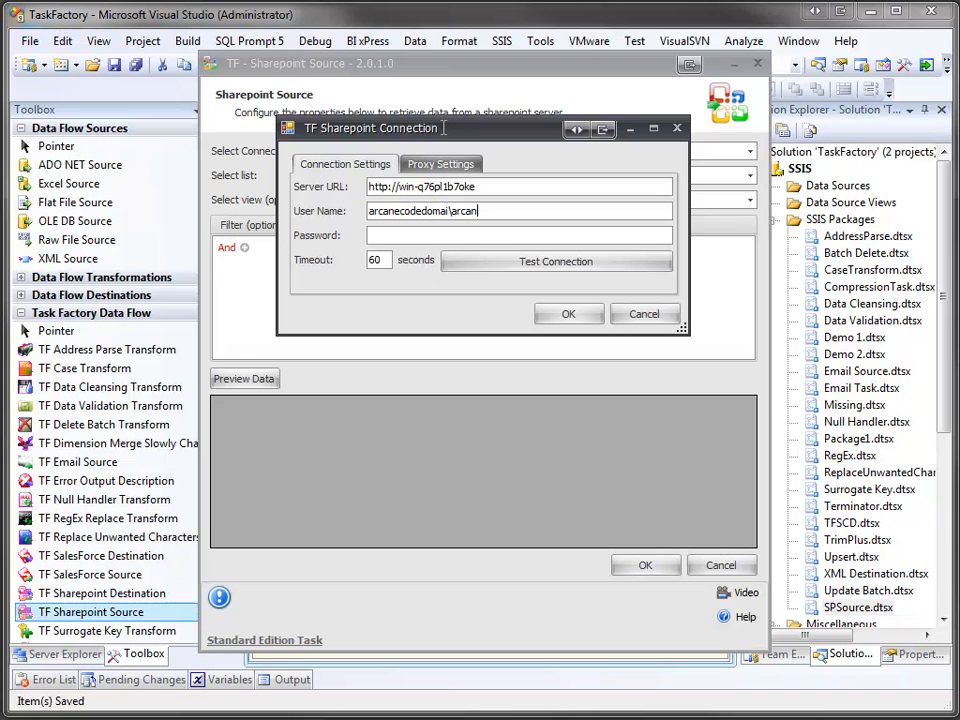
pyautogui.press('Tab')
pyautogui.write('********')
# Test the new SharePoint connection and accept its settings
pyautogui.click(612, 266)
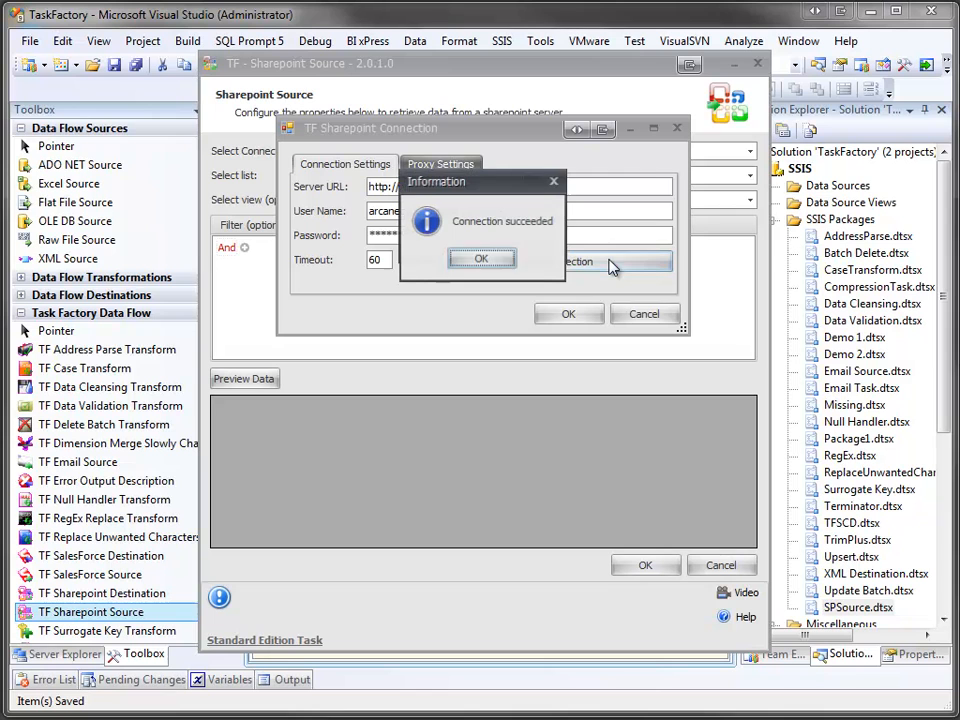
pyautogui.click(481, 260)
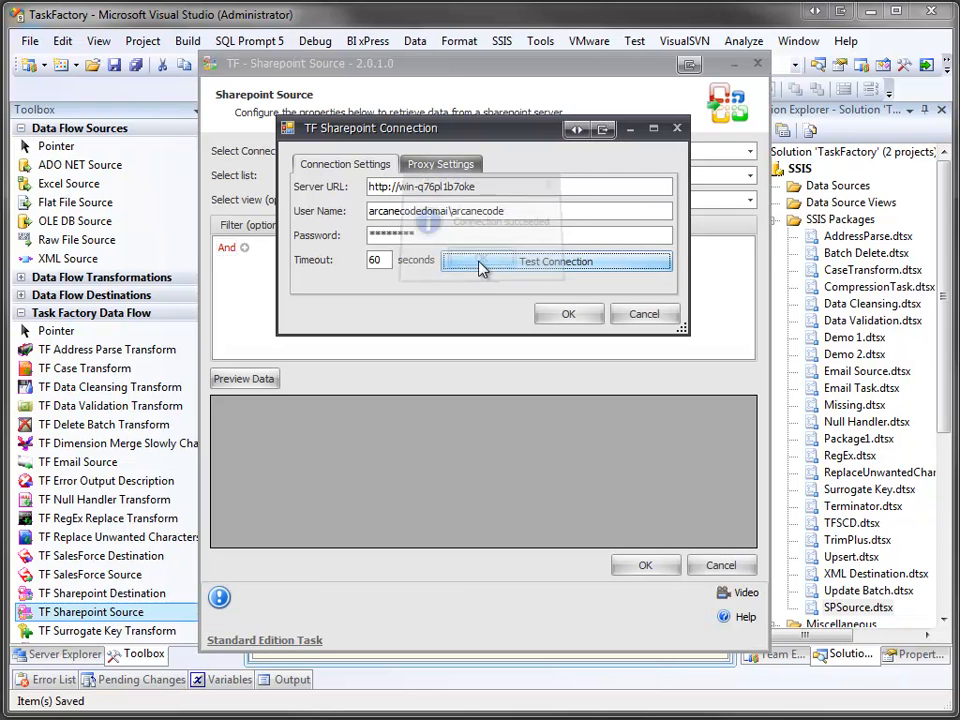
pyautogui.click(567, 316)
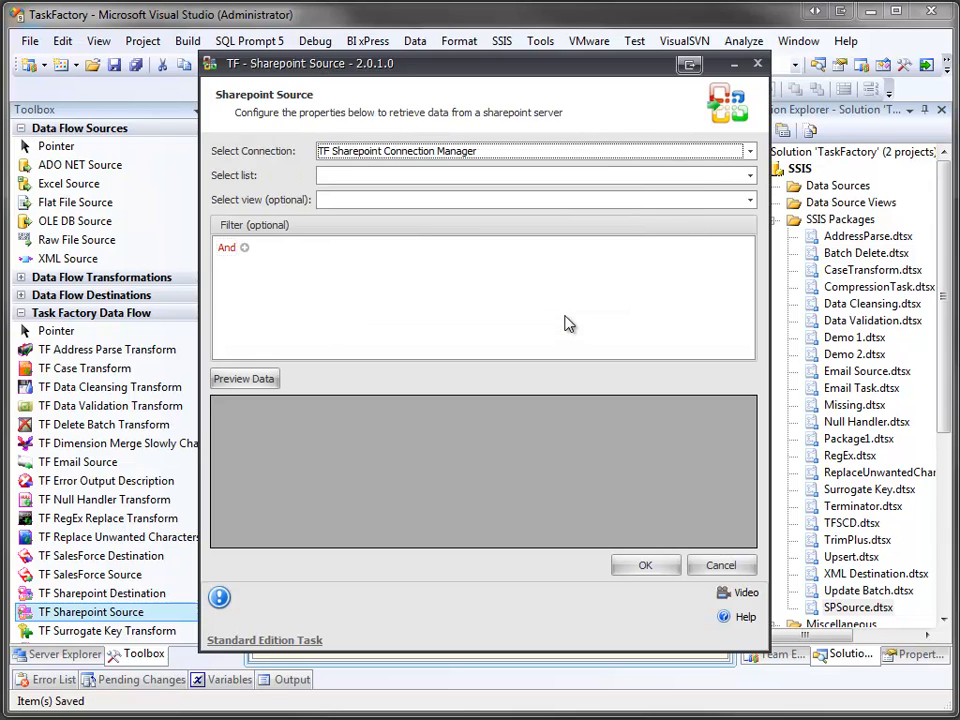
# Set the SharePoint source to the Top BIDN Bloggers list with the All Items view, and preview its data before accepting
pyautogui.click(750, 177)
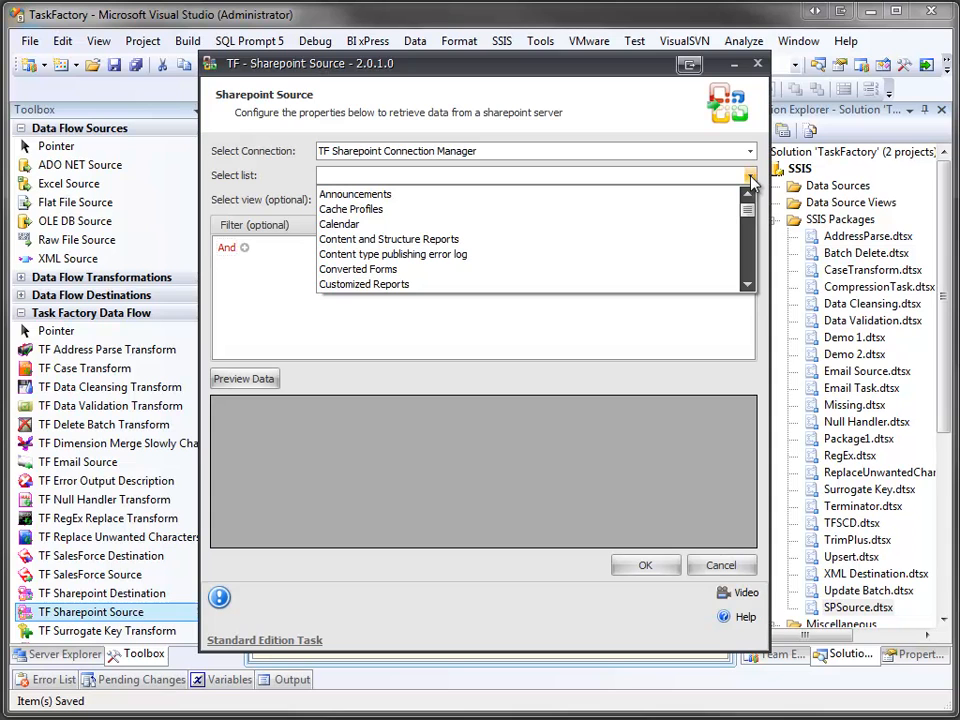
pyautogui.moveTo(745, 213); pyautogui.dragTo(744, 270)
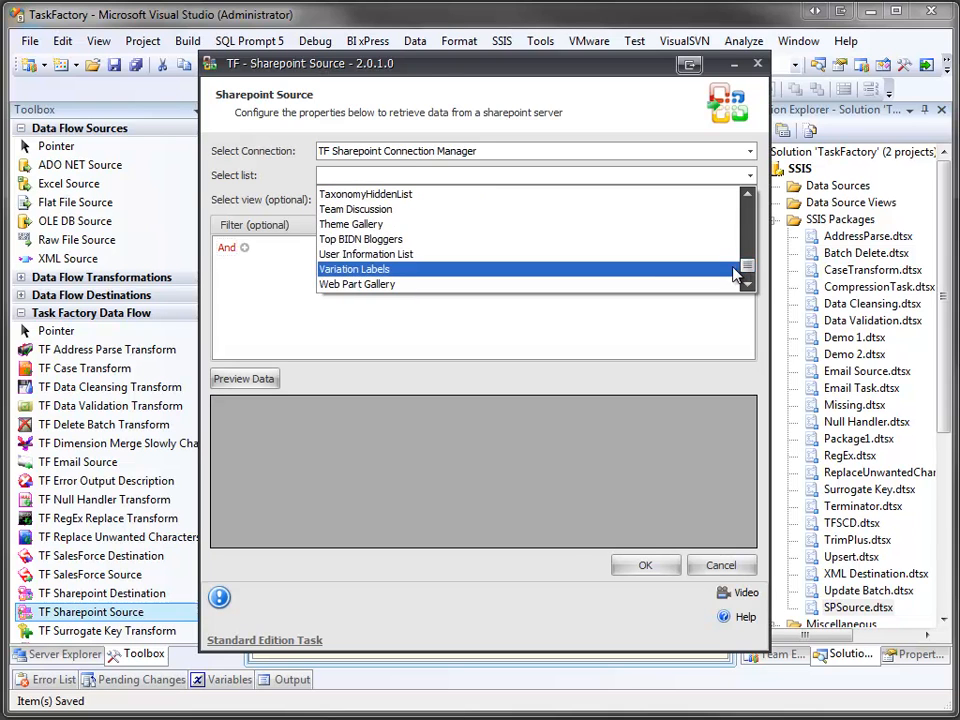
pyautogui.click(628, 250)
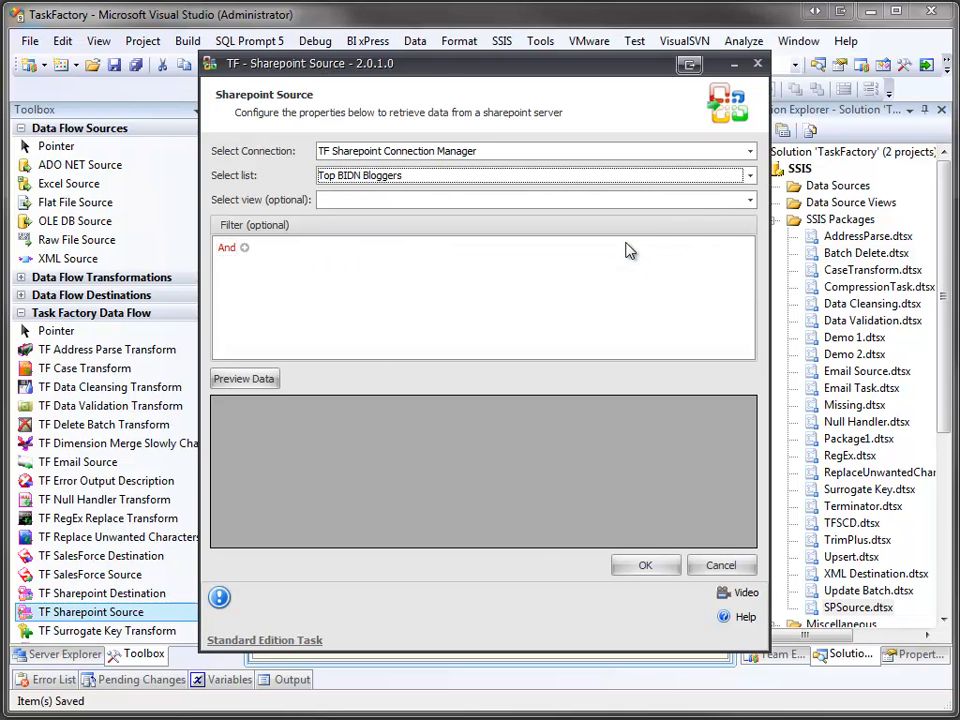
pyautogui.click(750, 200)
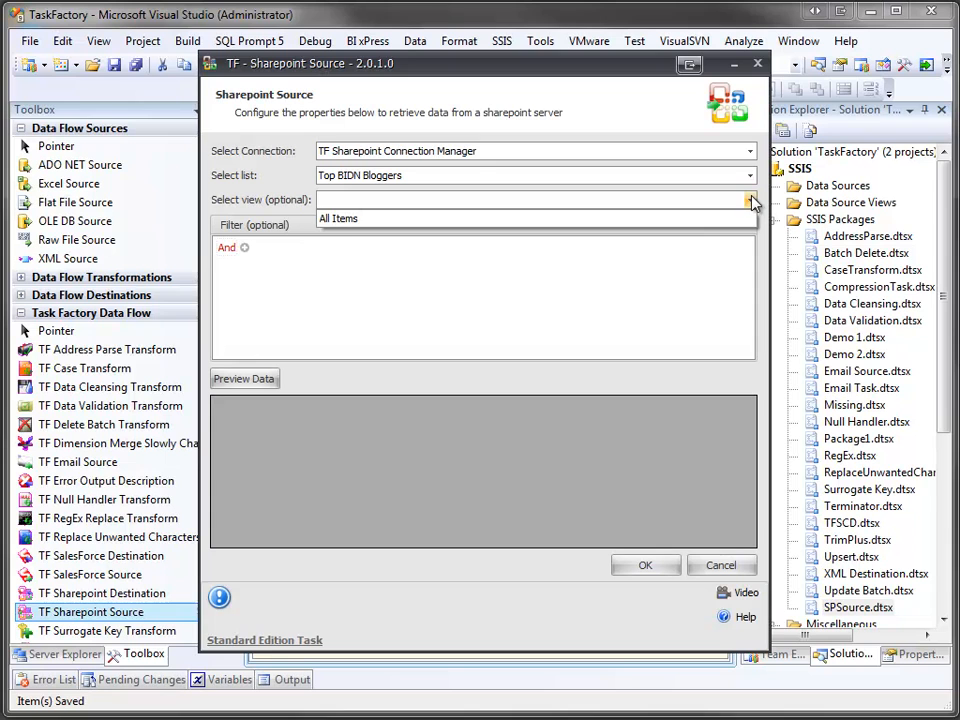
pyautogui.click(739, 222)
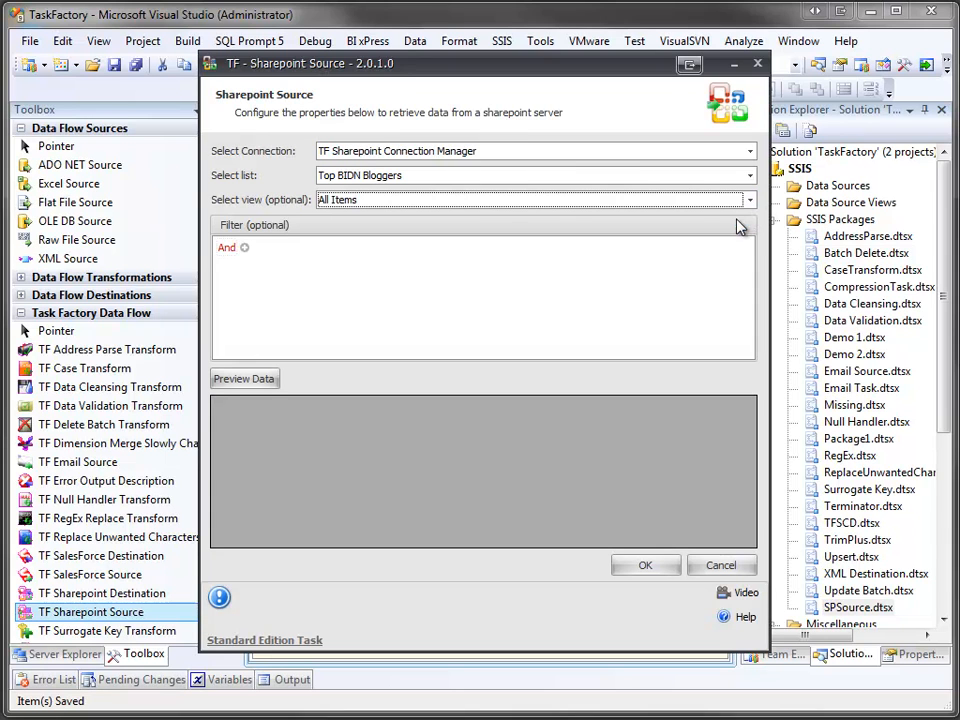
pyautogui.click(266, 384)
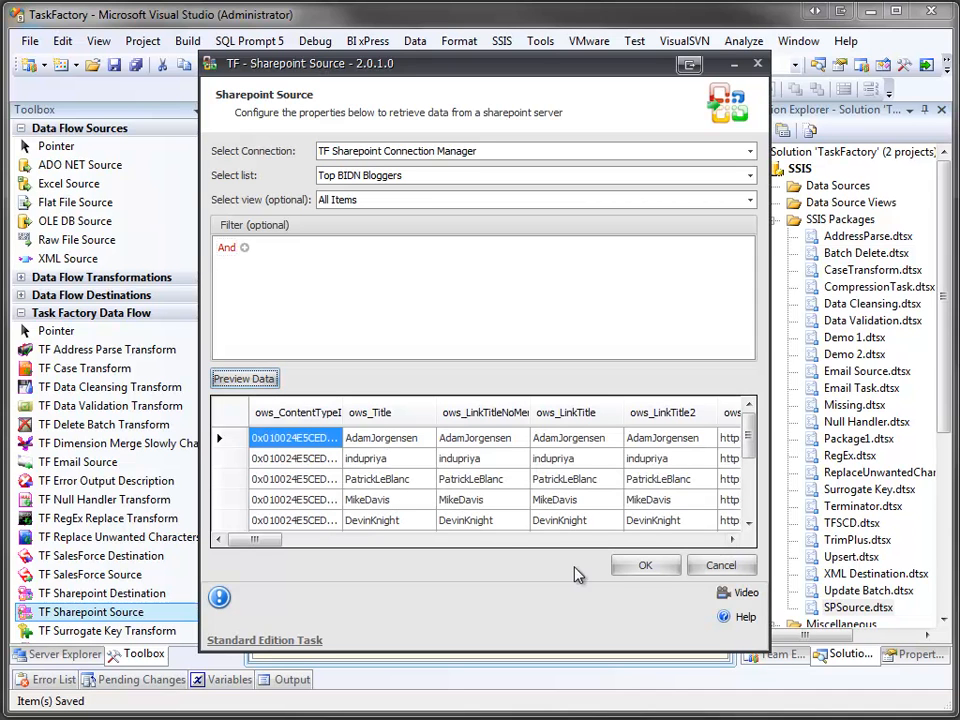
pyautogui.click(646, 567)
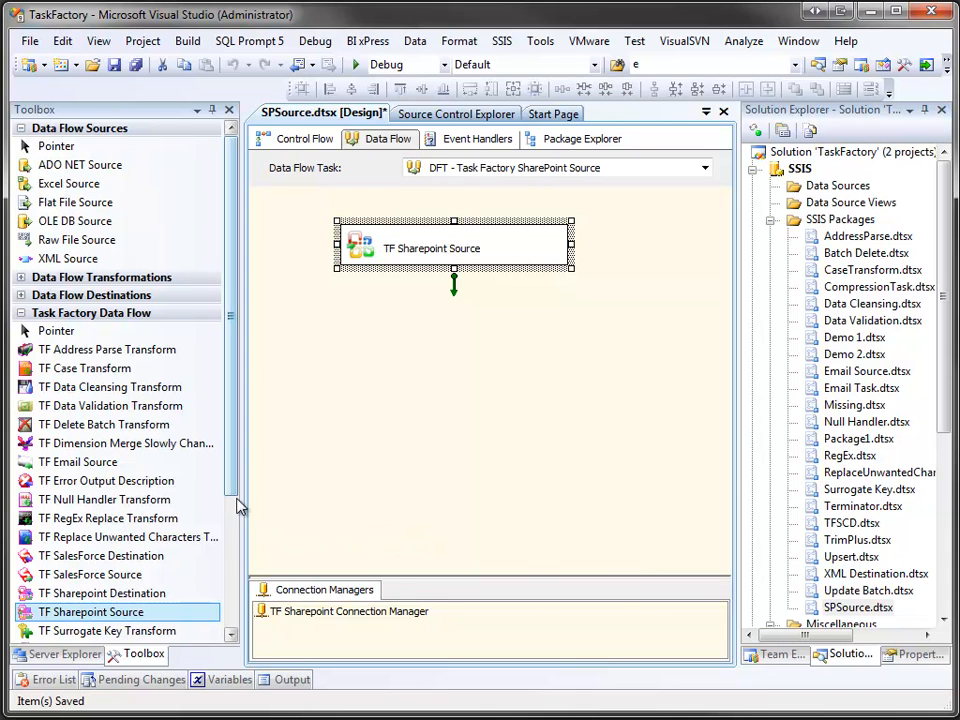
# Add a widened TF Terminator Destination below the TF Sharepoint Source and connect the source's output to it
pyautogui.scroll(-2, 230, 487)
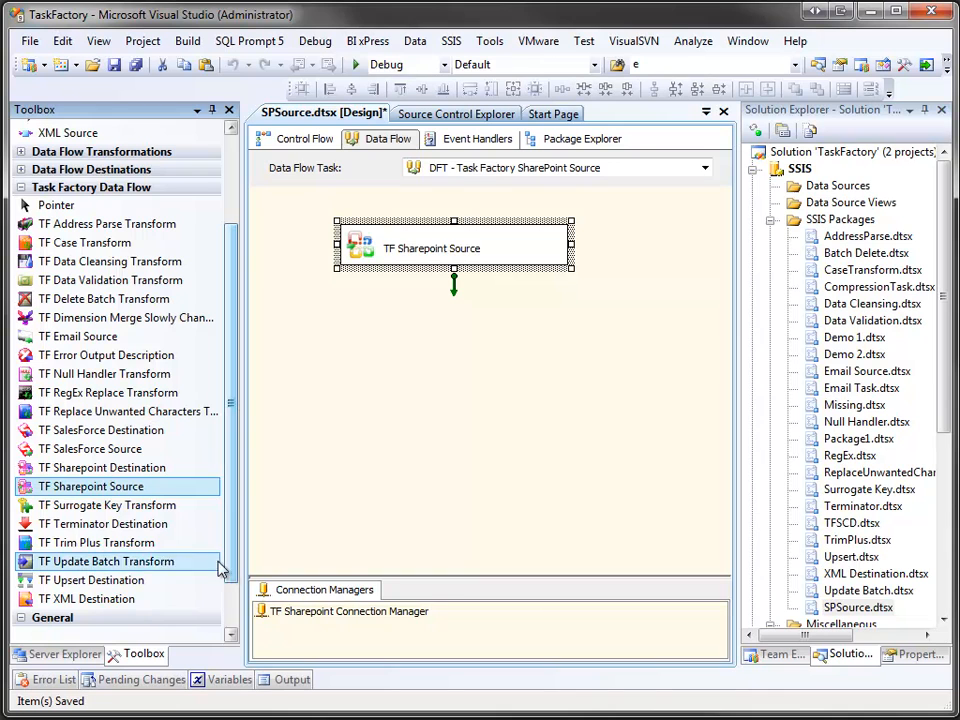
pyautogui.click(174, 528)
pyautogui.moveTo(233, 515); pyautogui.dragTo(362, 388)
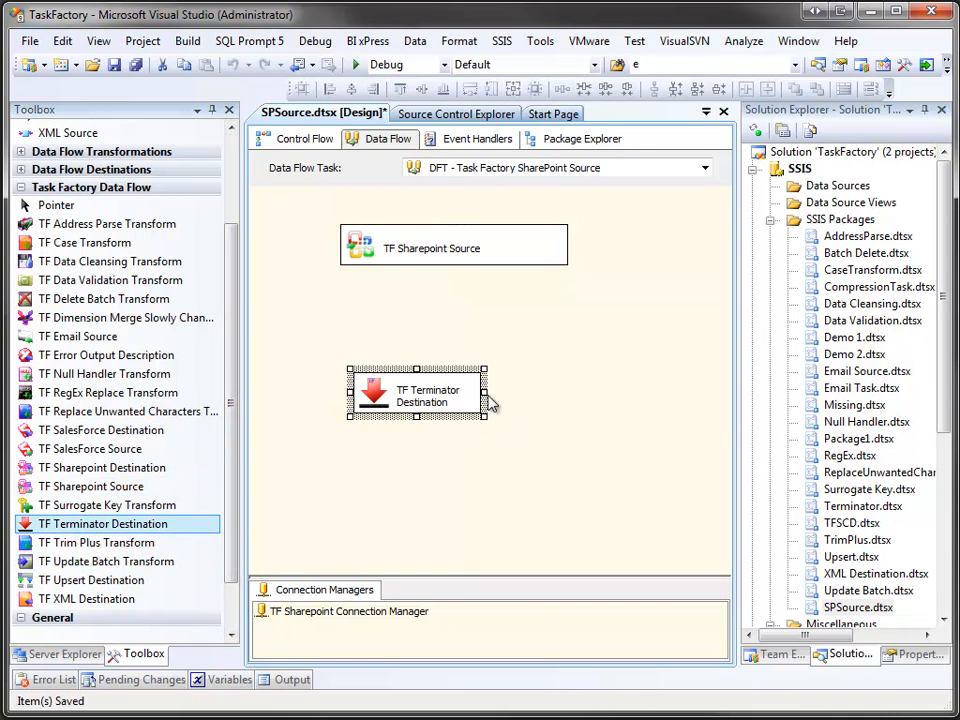
pyautogui.moveTo(487, 395); pyautogui.dragTo(560, 384)
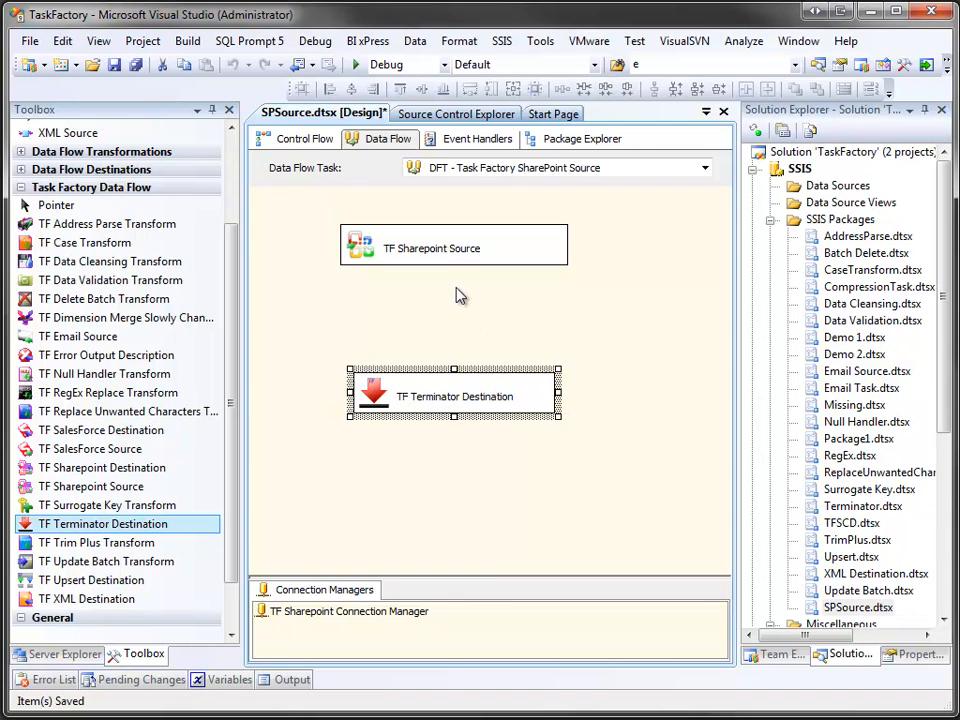
pyautogui.click(343, 221)
pyautogui.moveTo(455, 292); pyautogui.dragTo(452, 397)
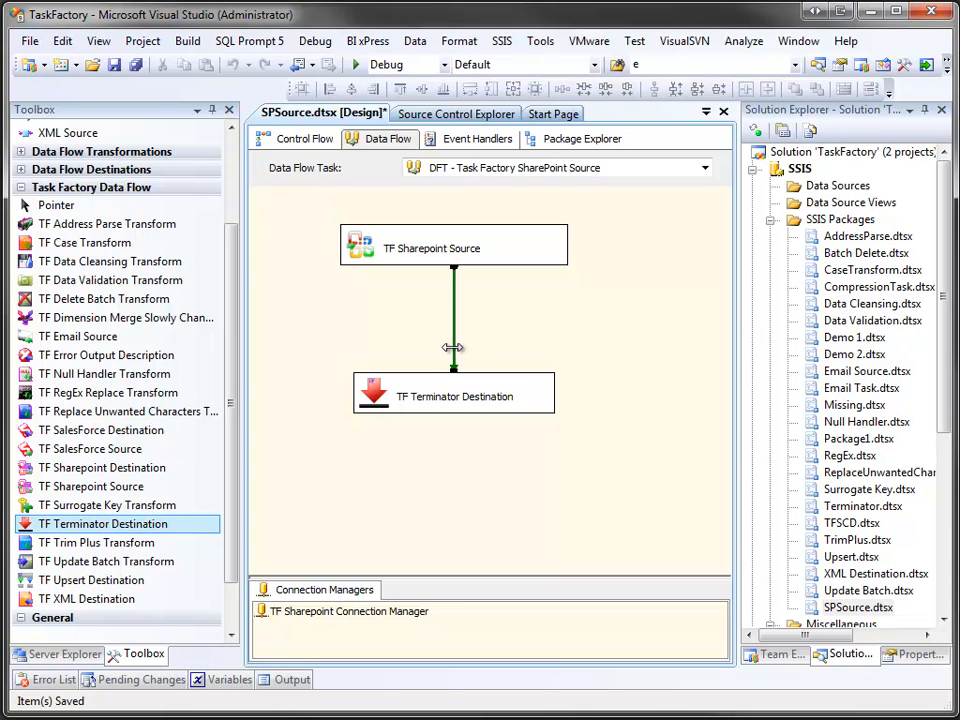
# Add a grid data viewer to the path between source and destination, and remove all columns from its displayed columns
pyautogui.rightClick(453, 347)
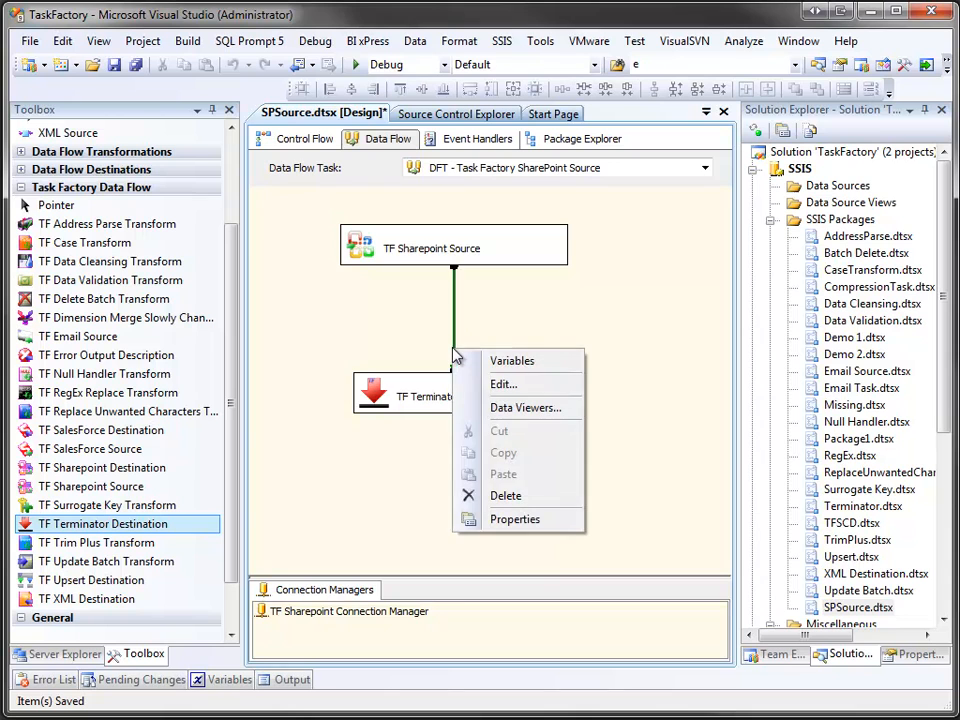
pyautogui.click(506, 416)
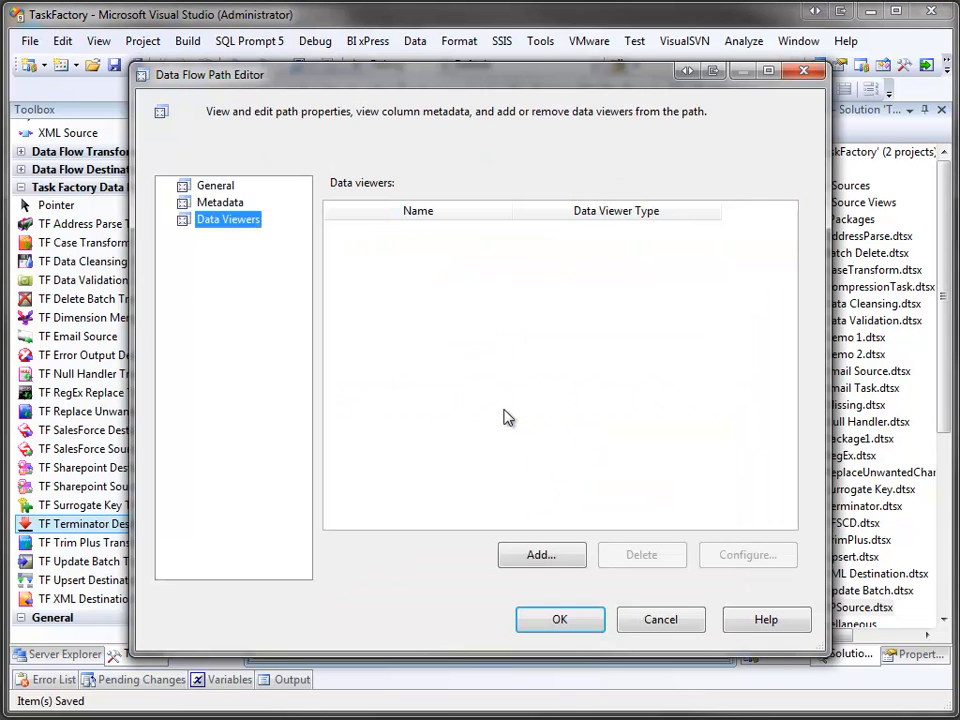
pyautogui.click(521, 566)
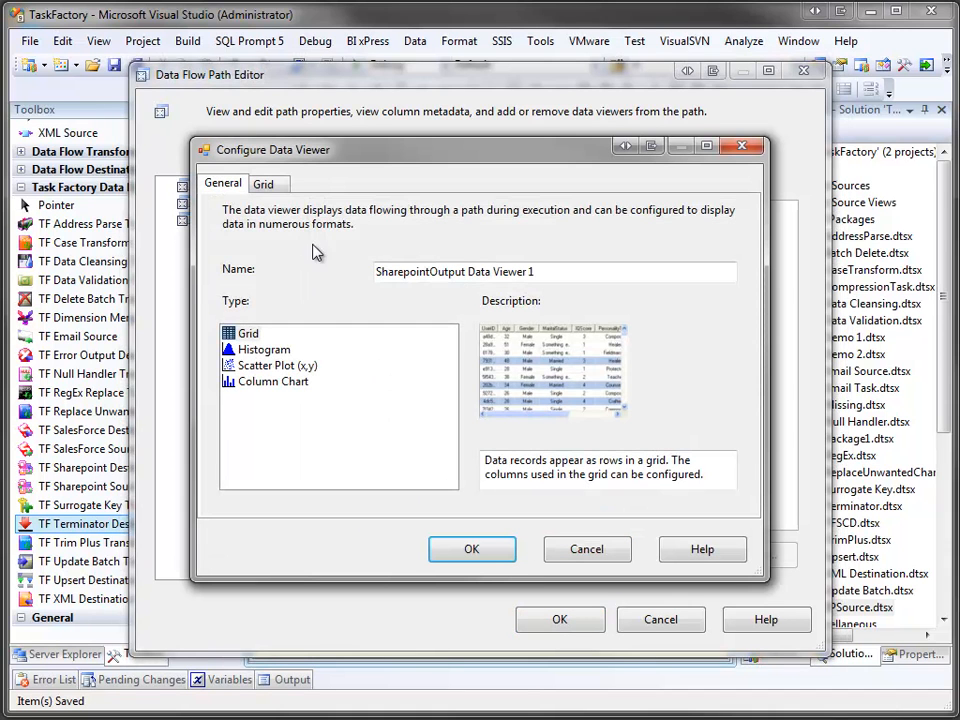
pyautogui.click(263, 185)
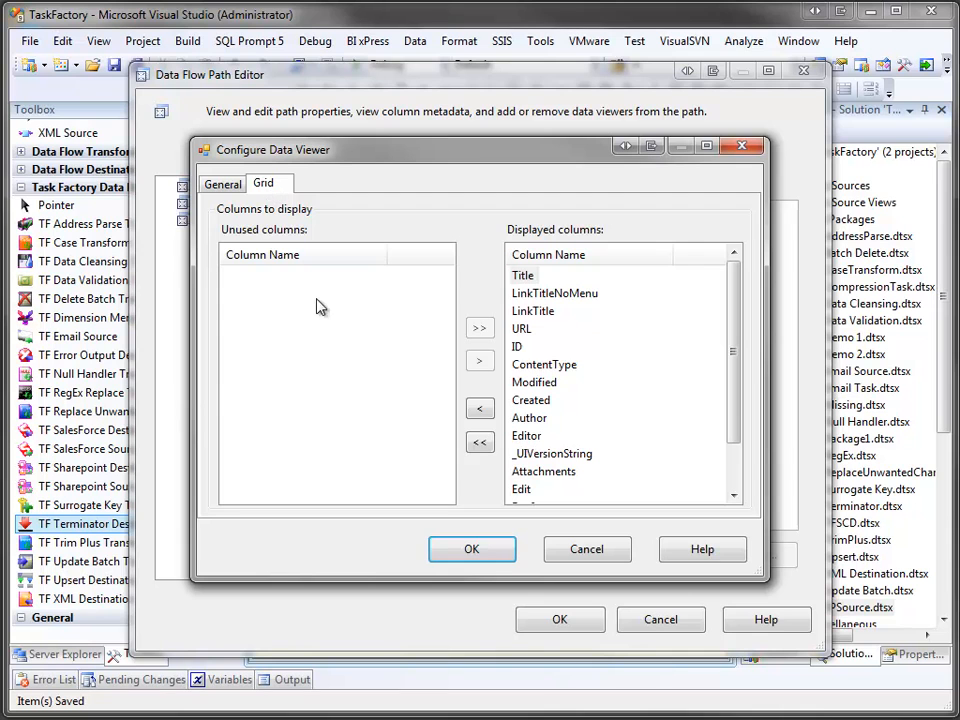
pyautogui.click(480, 443)
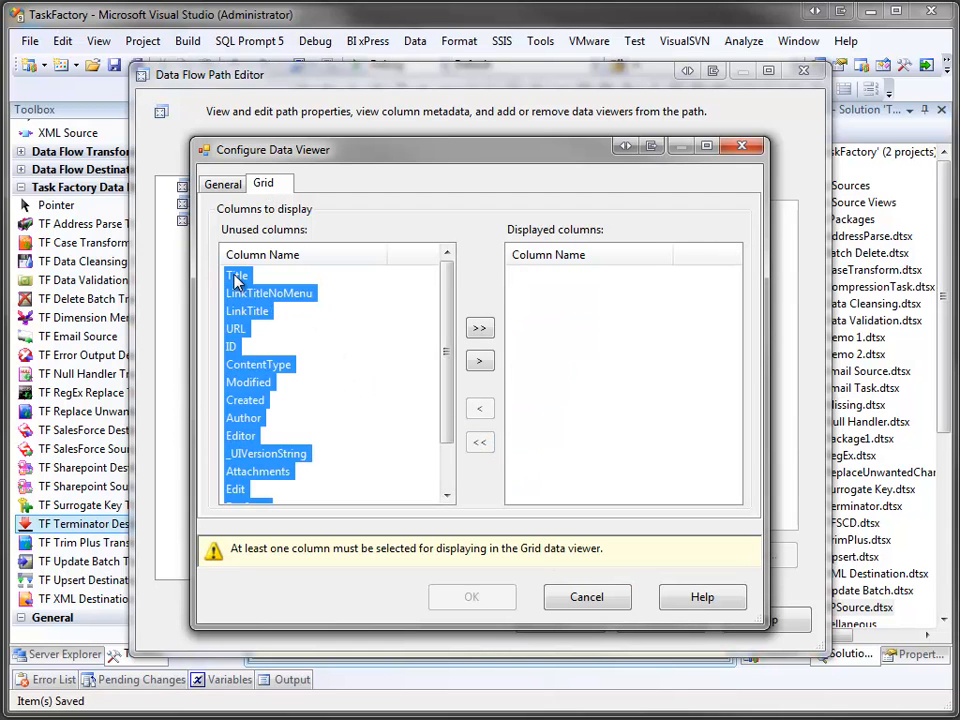
# Add the Title, URL, Modified and Created columns, in that order, to the data viewer's displayed columns
pyautogui.click(238, 278)
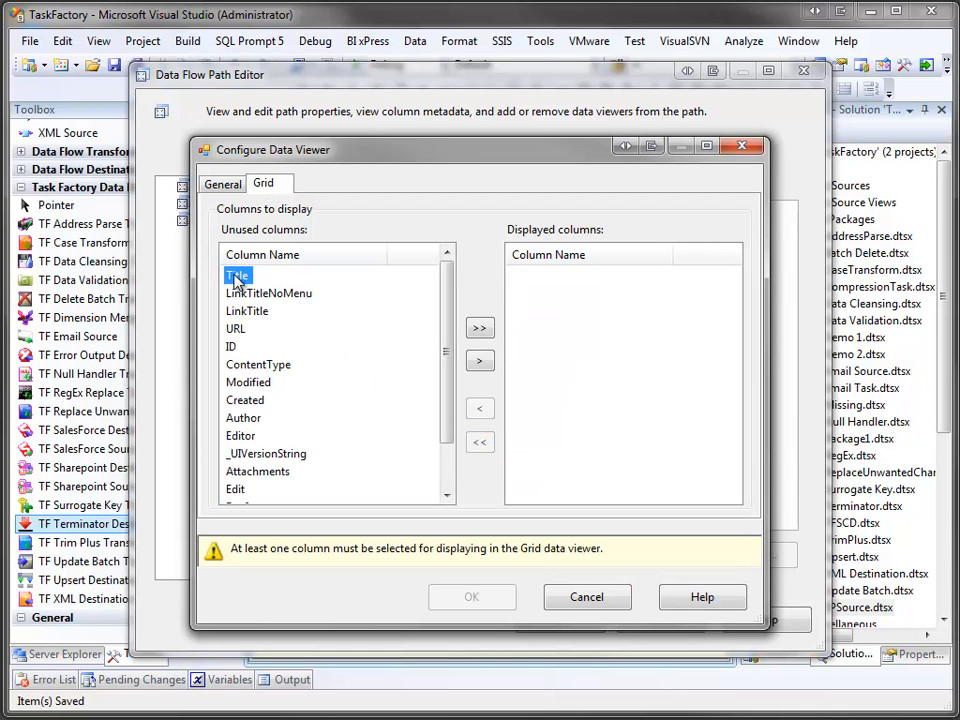
pyautogui.click(480, 361)
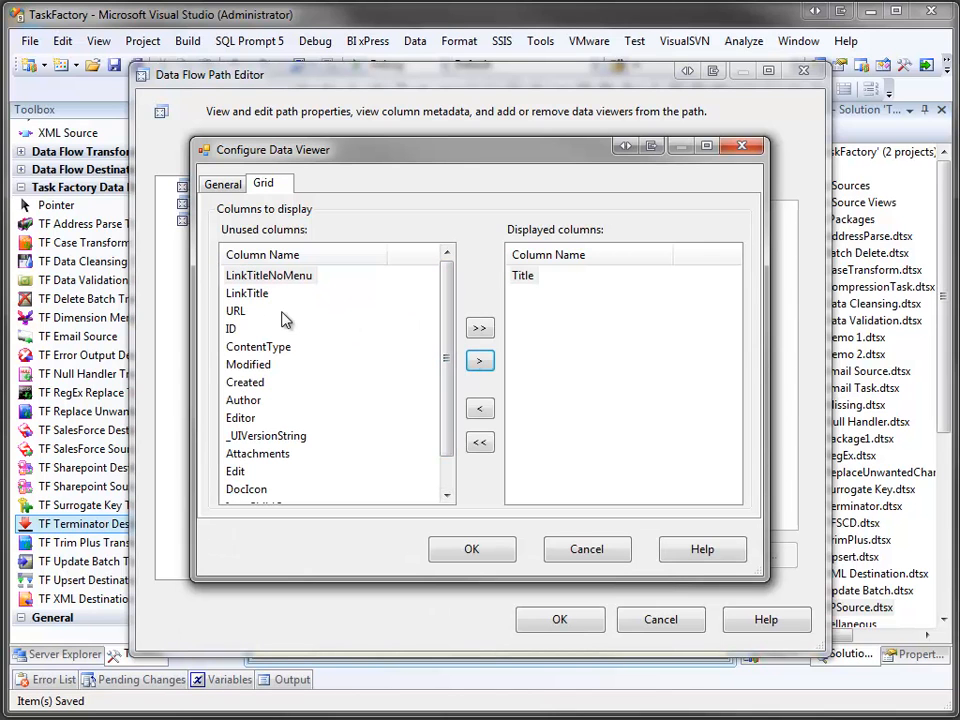
pyautogui.click(236, 312)
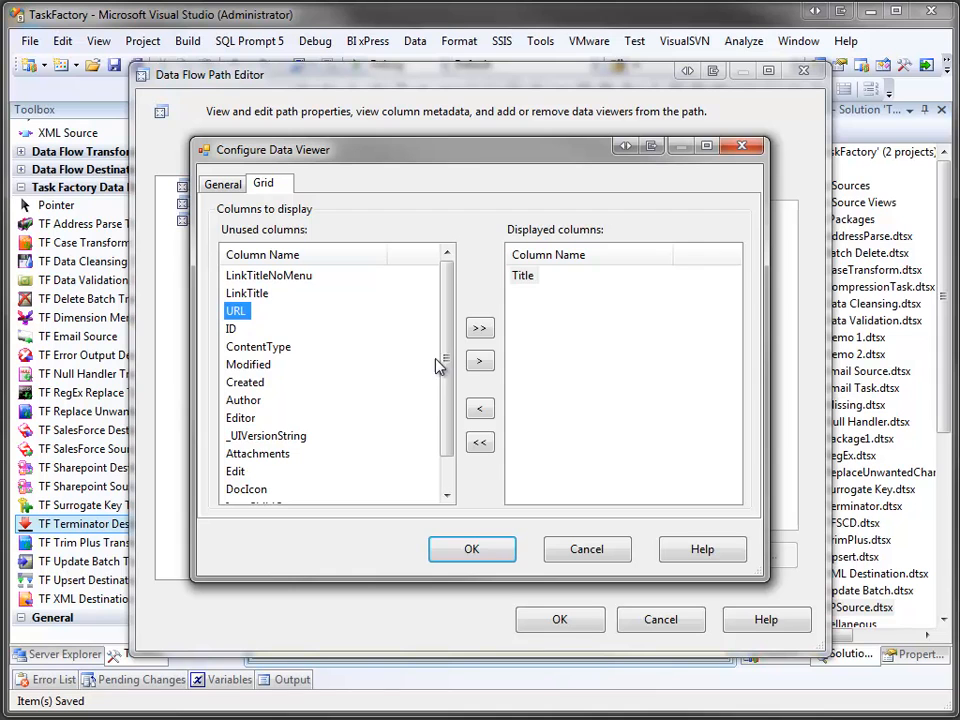
pyautogui.click(479, 363)
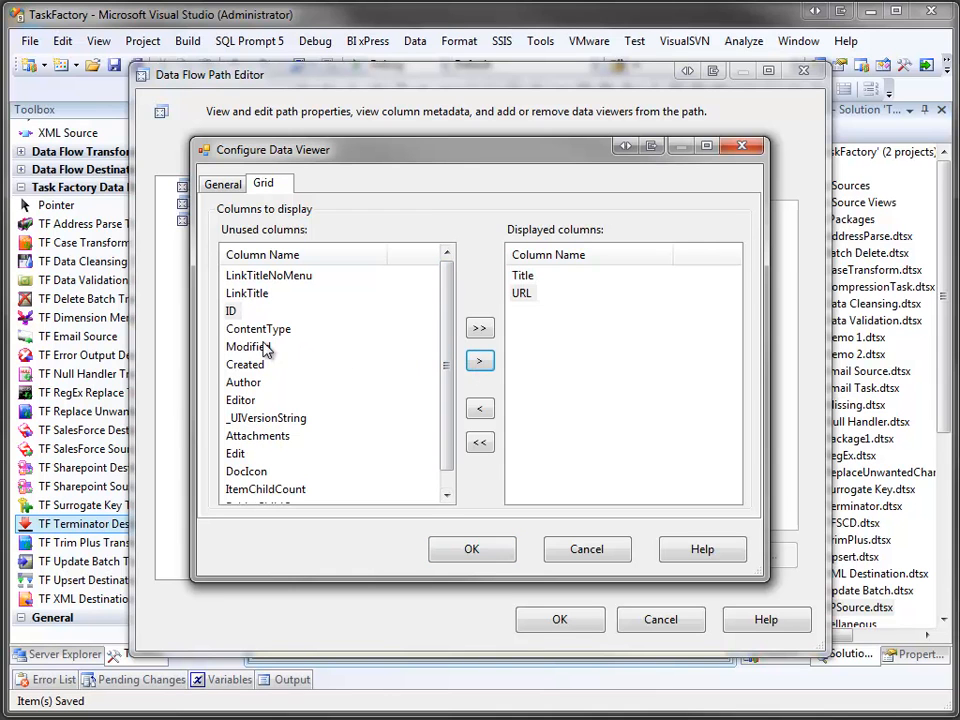
pyautogui.click(248, 347)
pyautogui.click(477, 363)
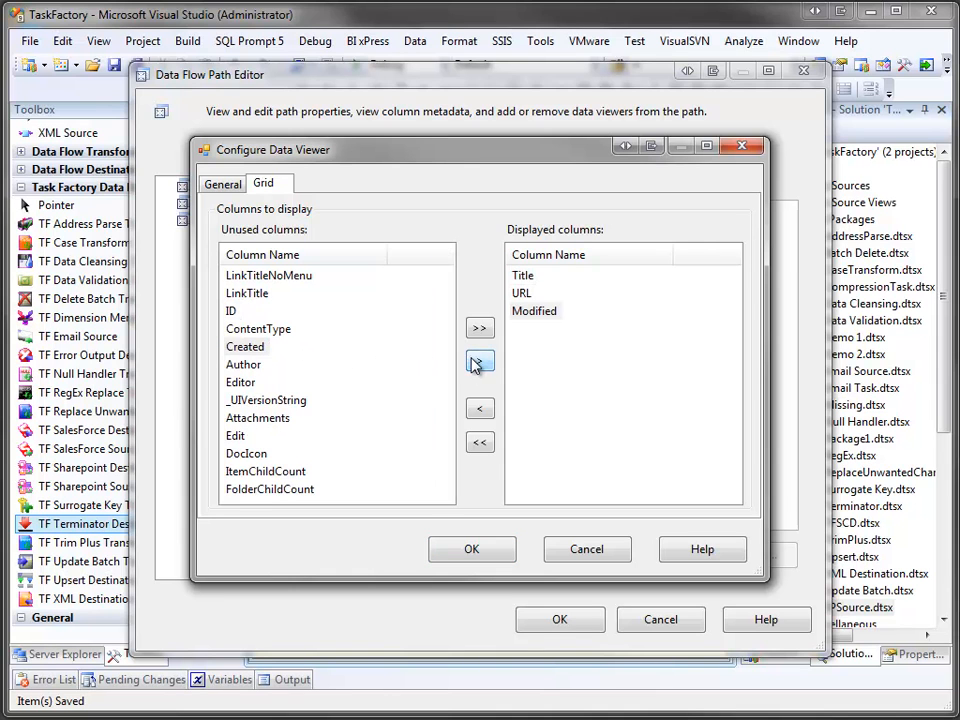
pyautogui.click(249, 350)
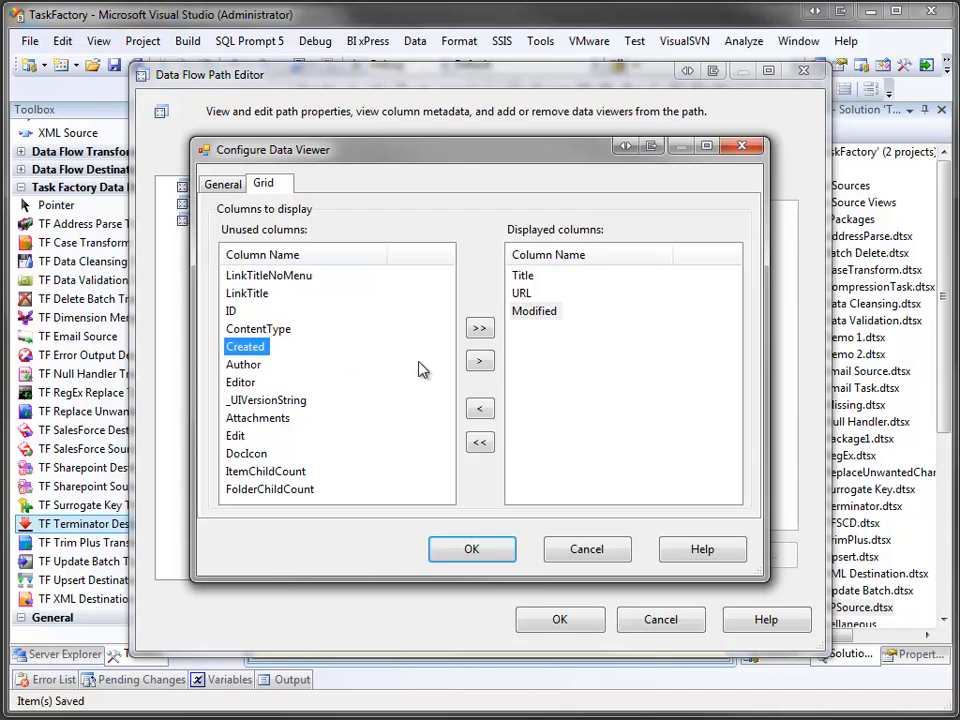
pyautogui.click(481, 362)
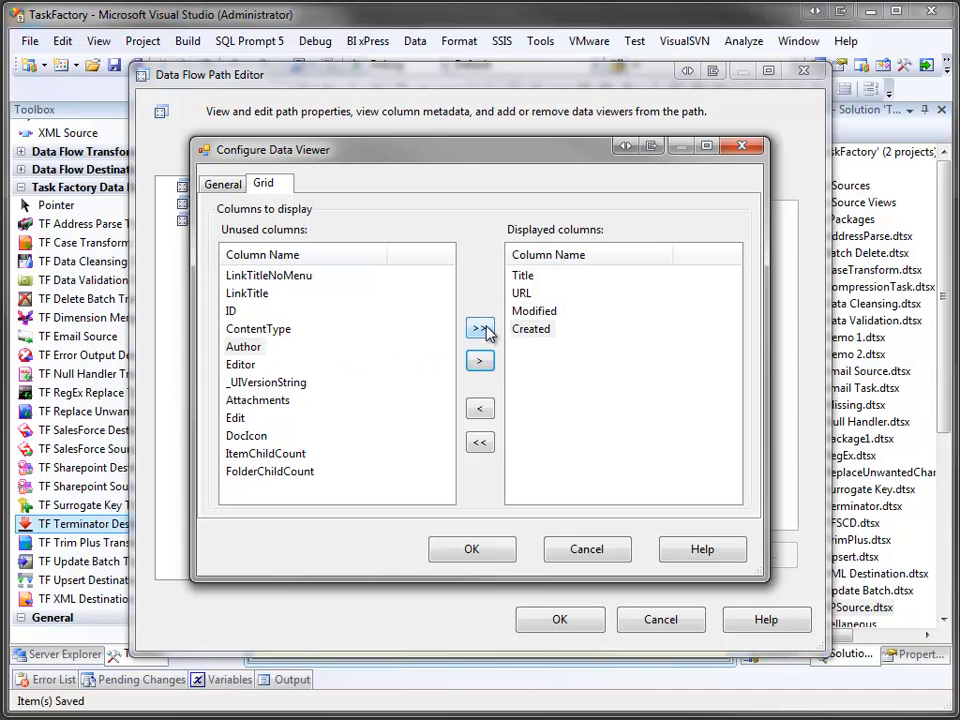
# Add all remaining columns after Created in the data viewer's display, and accept the viewer and path settings
pyautogui.click(482, 330)
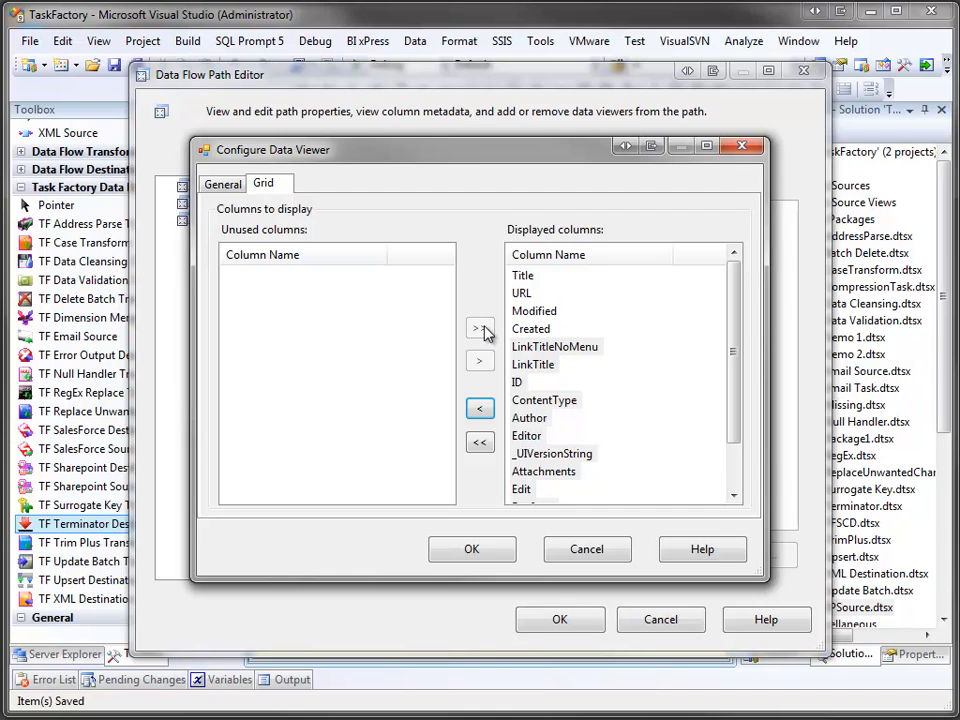
pyautogui.click(524, 277)
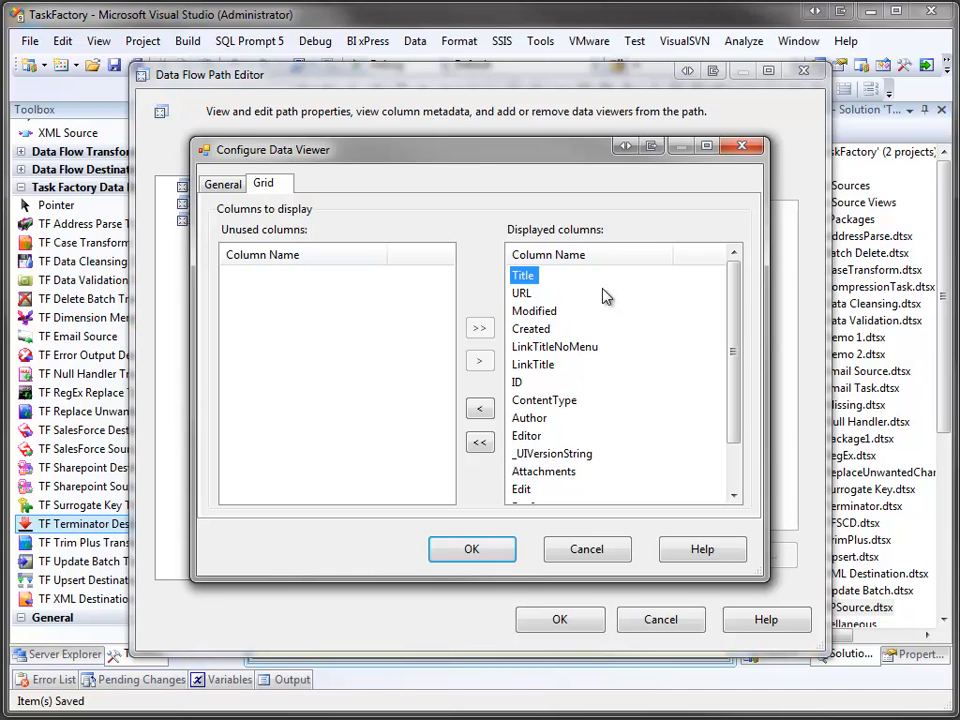
pyautogui.click(469, 553)
pyautogui.click(557, 619)
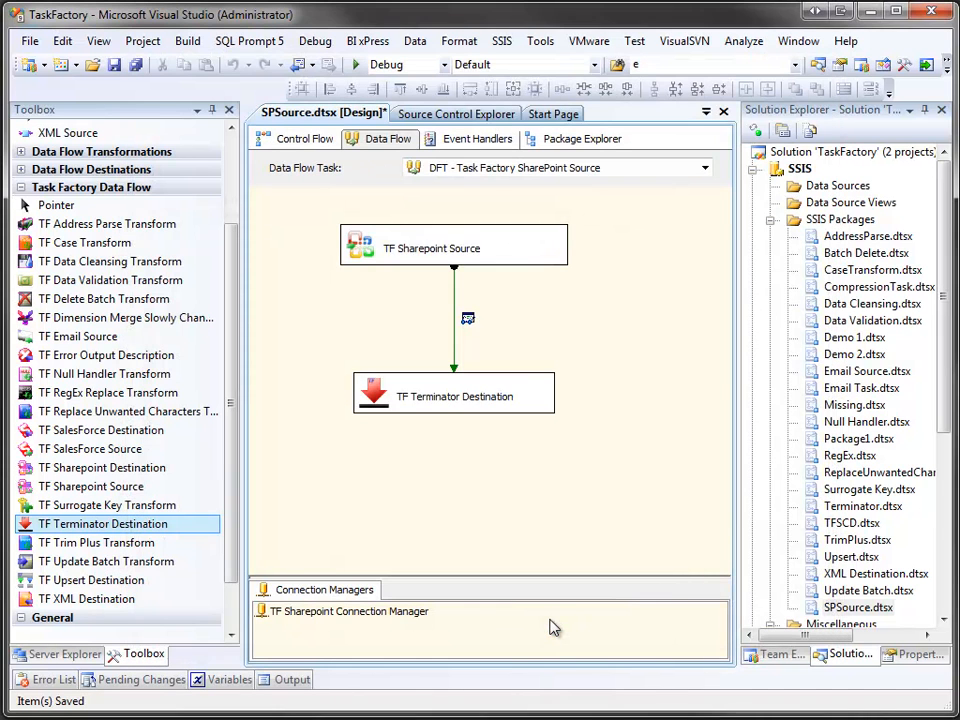
# Save the package and execute SPSource.dtsx
pyautogui.click(114, 67)
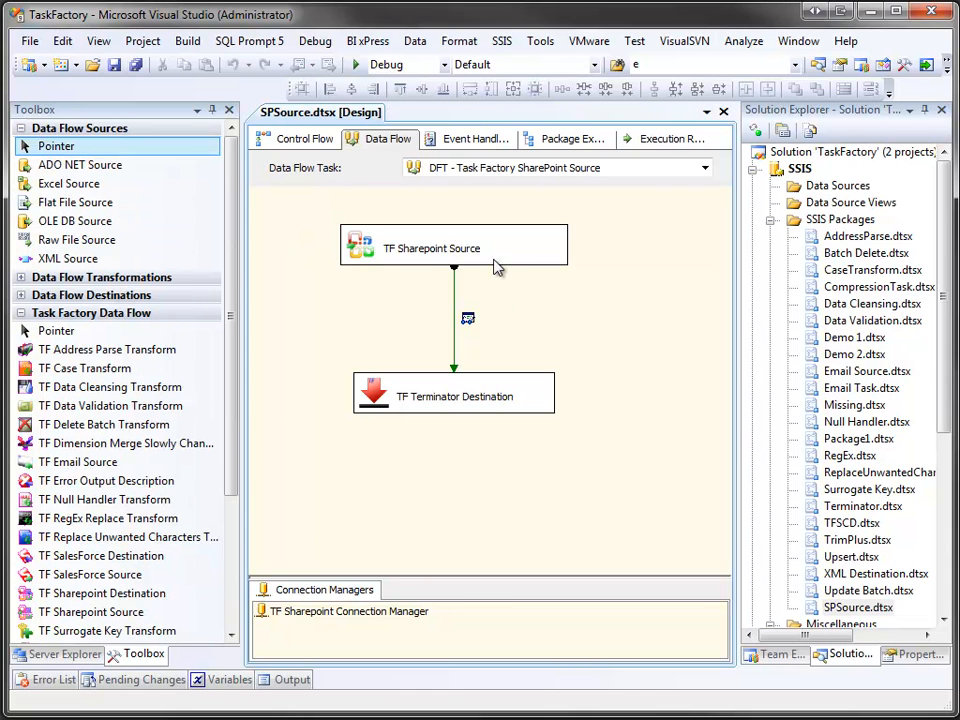
pyautogui.rightClick(852, 612)
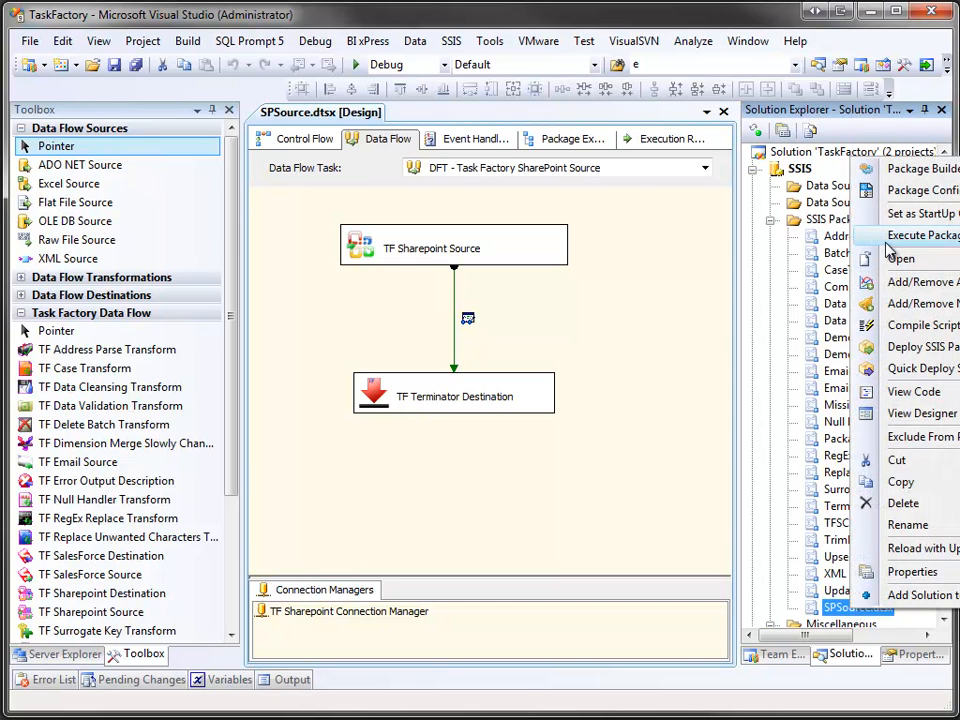
pyautogui.click(905, 236)
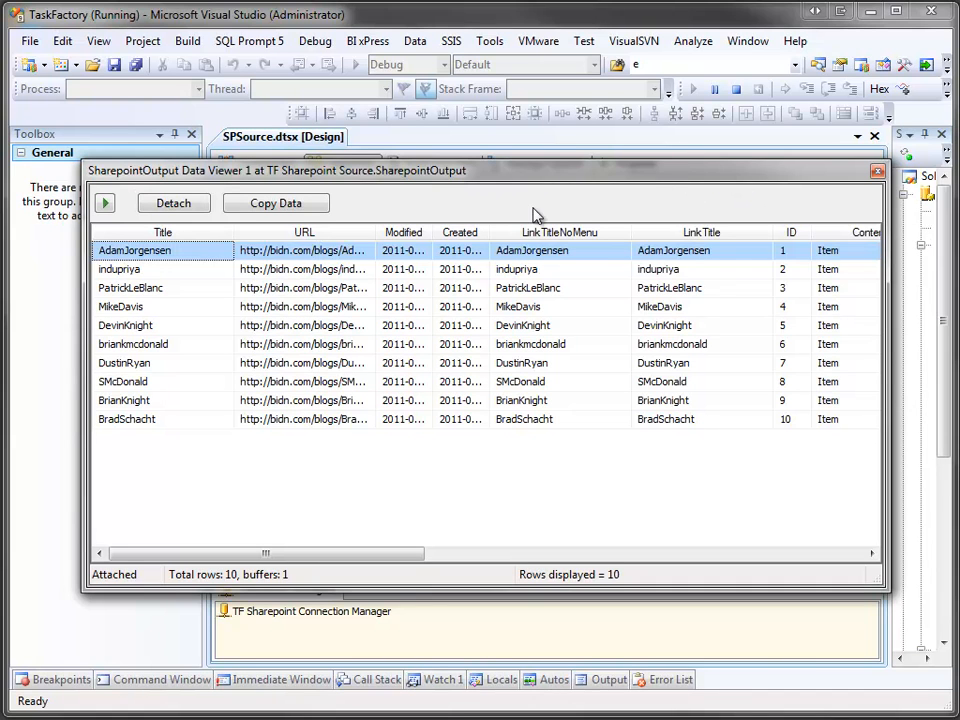
# Widen the URL, Modified and Created columns in the data viewer to read their values
pyautogui.click(226, 251)
pyautogui.moveTo(376, 234); pyautogui.dragTo(648, 236)
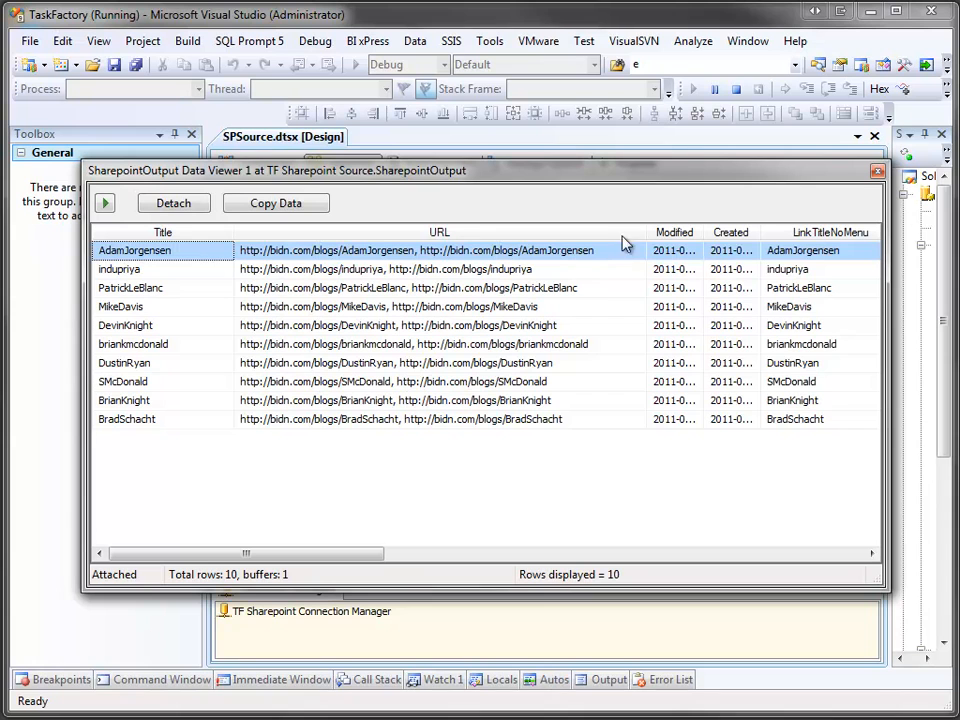
pyautogui.moveTo(644, 232); pyautogui.dragTo(510, 230)
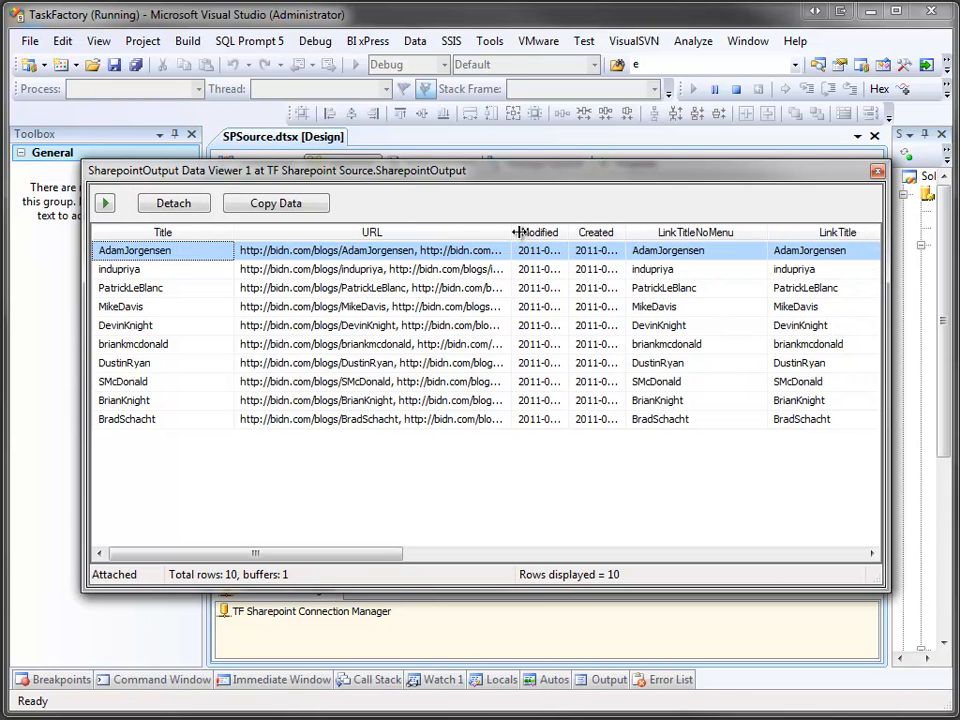
pyautogui.moveTo(570, 236); pyautogui.dragTo(728, 229)
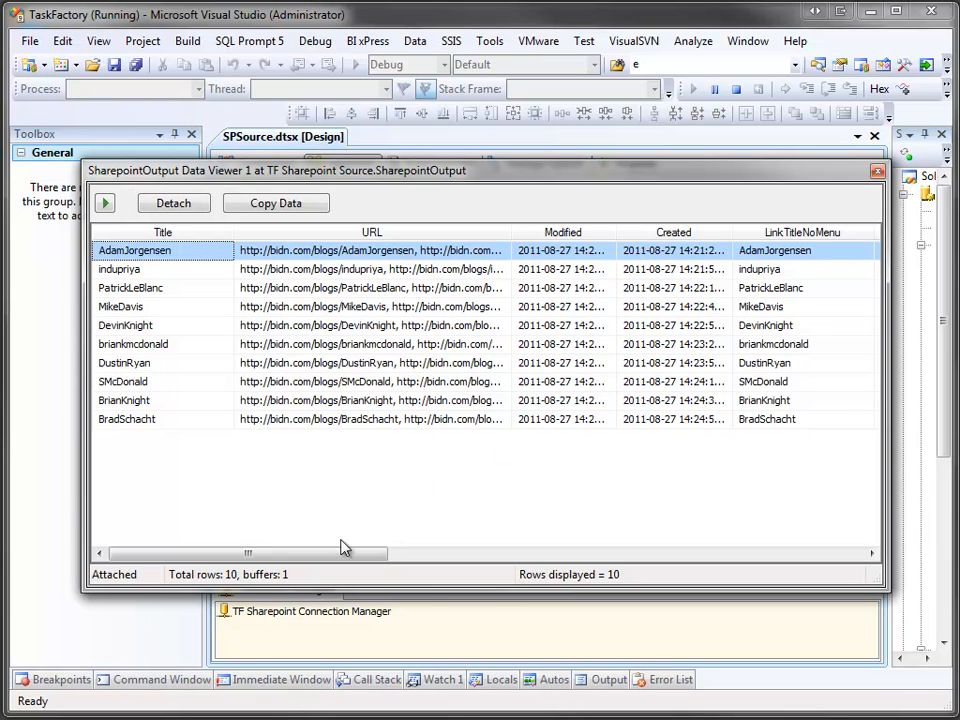
# Review the remaining data viewer columns through FolderChildCount, and close the viewer
pyautogui.moveTo(337, 556); pyautogui.dragTo(501, 587)
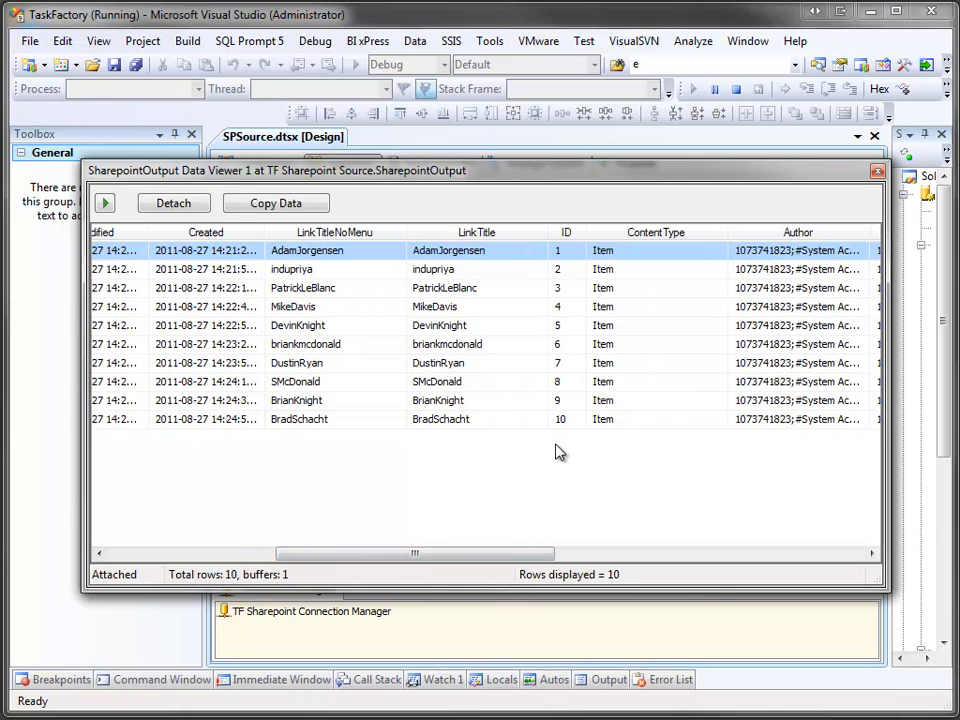
pyautogui.moveTo(536, 553); pyautogui.dragTo(846, 603)
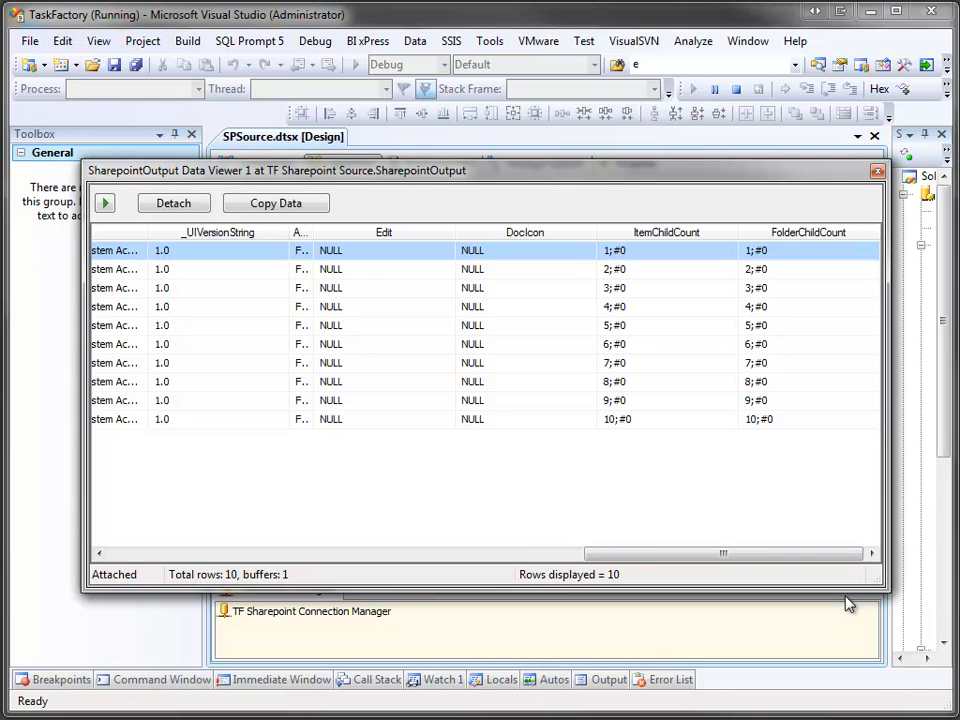
pyautogui.click(876, 172)
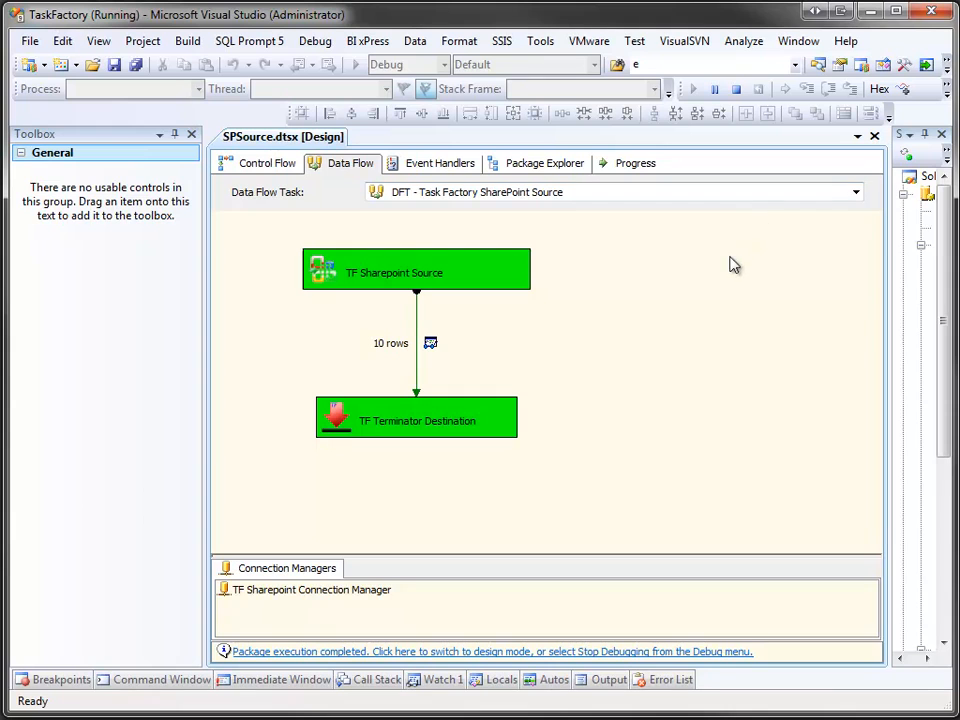